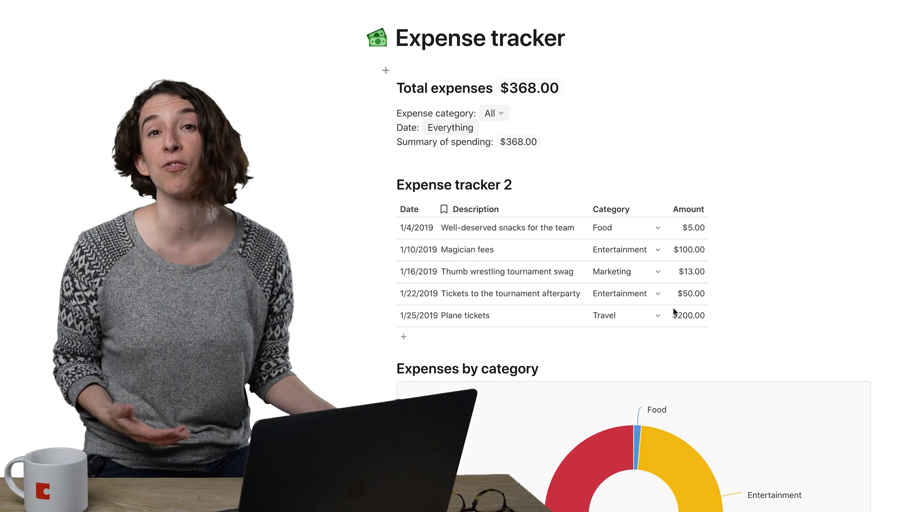
- Add a Sum summary row under the Amount column totalling the five expenses
{"action": "left_click", "coordinate": [676, 210]}
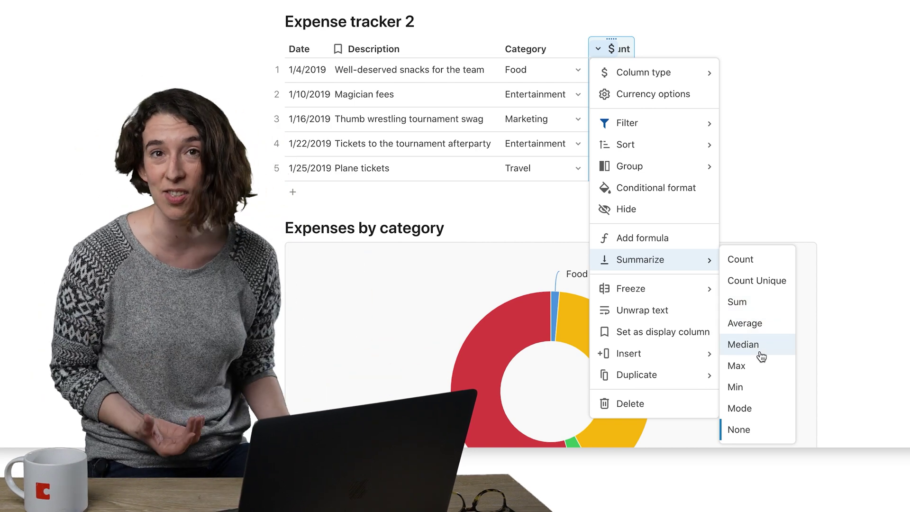
{"action": "left_click", "coordinate": [757, 305]}
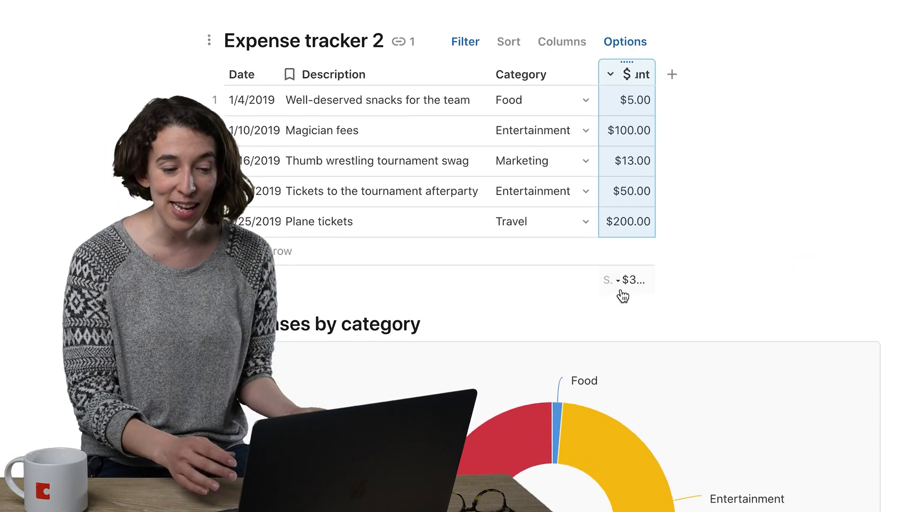
- Add a new expense row described as Pizza and set its date
{"action": "left_click", "coordinate": [455, 279]}
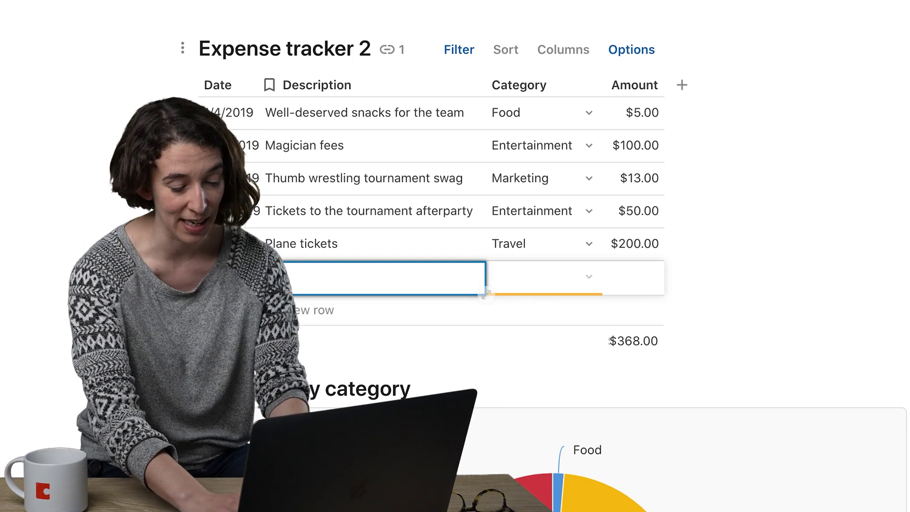
{"action": "type", "text": "ra"}
{"action": "key", "text": "Return"}
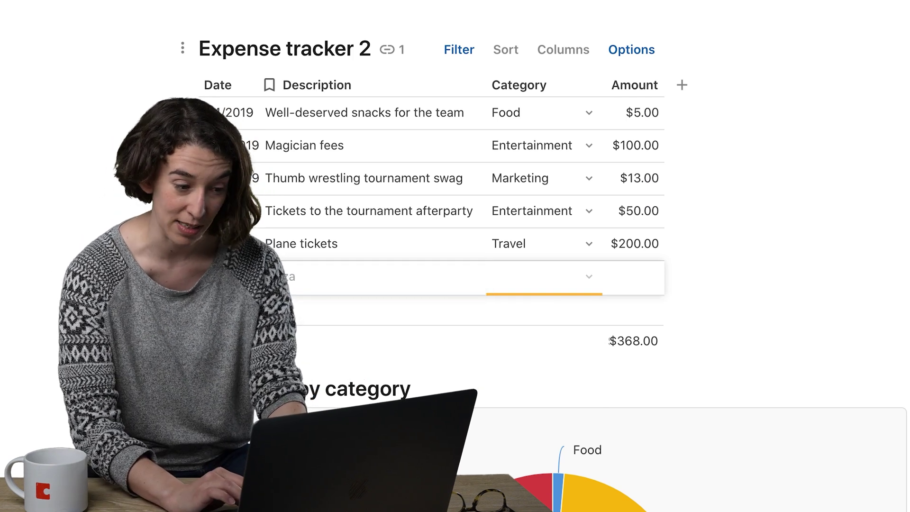
{"action": "key", "text": "shift+Tab"}
- Categorise the Pizza row as Home and enter its $10,000,000,000.00 amount
{"action": "left_click", "coordinate": [534, 284]}
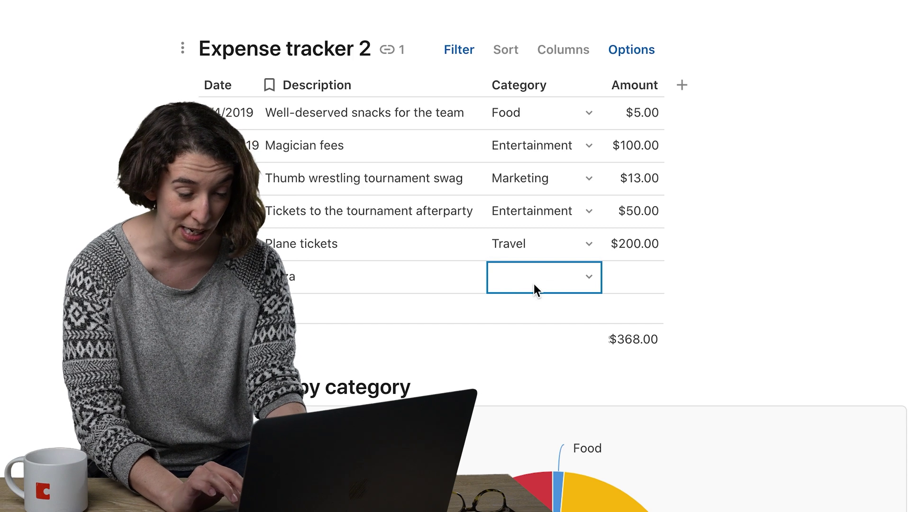
{"action": "left_click", "coordinate": [534, 285]}
{"action": "left_click", "coordinate": [532, 302]}
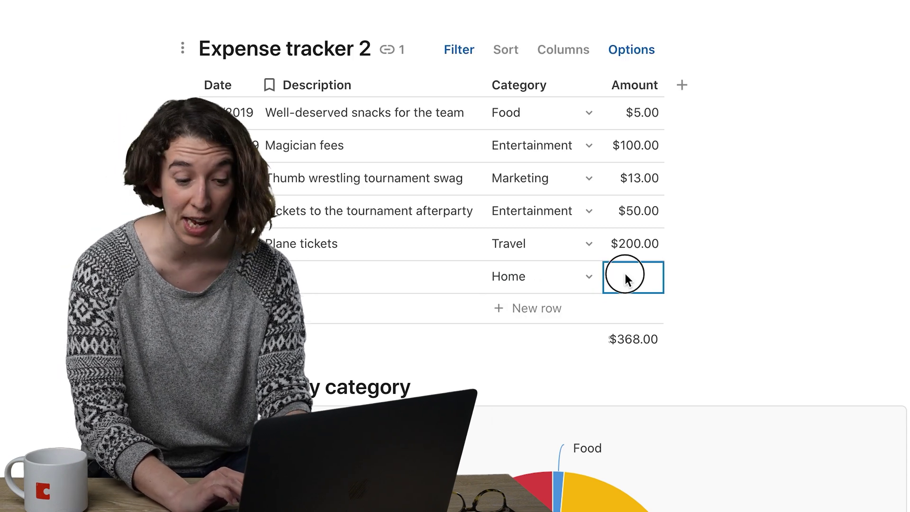
{"action": "type", "text": "000000000"}
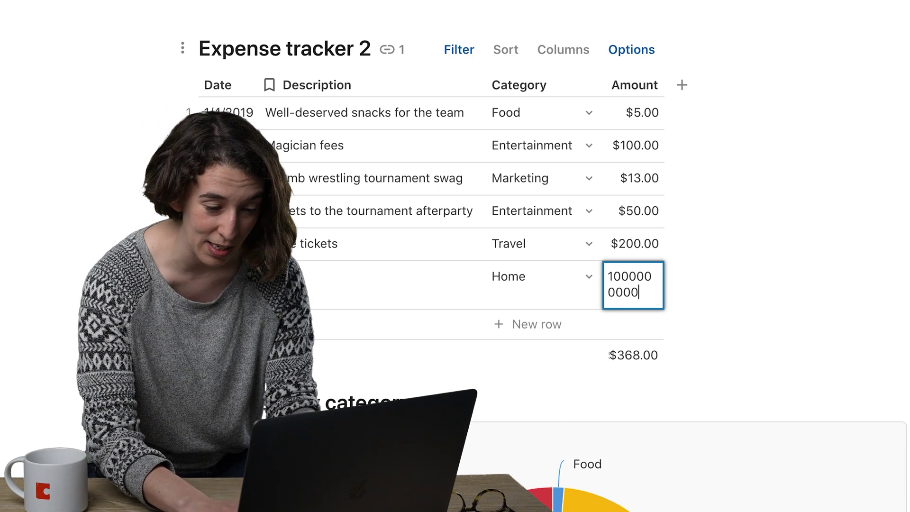
{"action": "type", "text": "00"}
{"action": "left_click", "coordinate": [443, 209]}
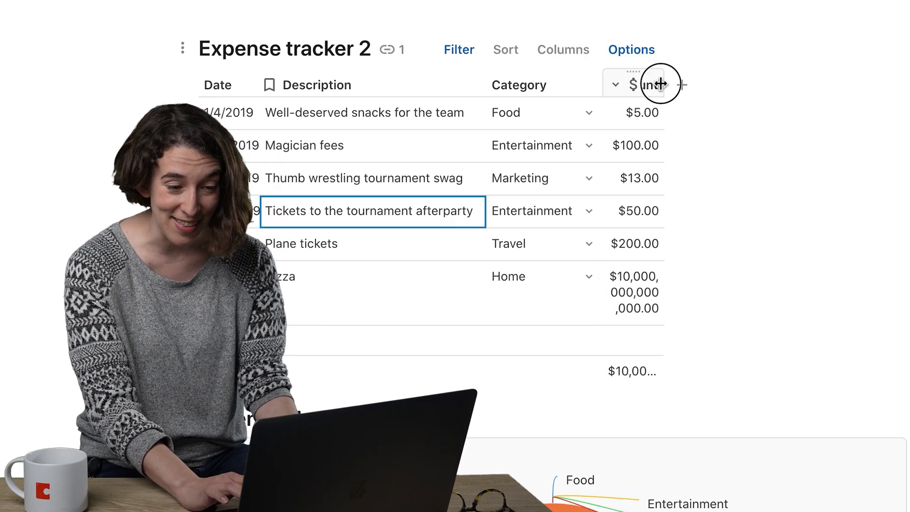
- Widen the Amount column to show the $10,000,000,000,368.00 sum in full
{"action": "left_click_drag", "start_coordinate": [811, 86], "coordinate": [815, 85]}
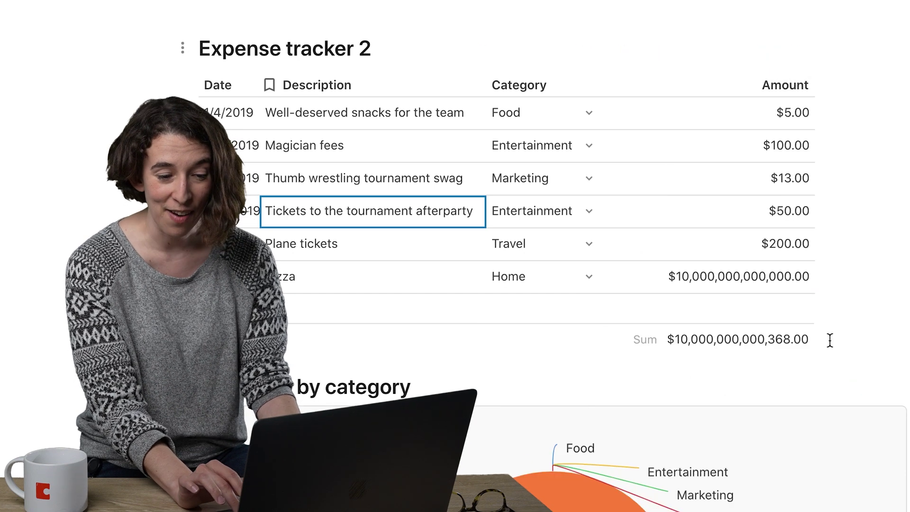